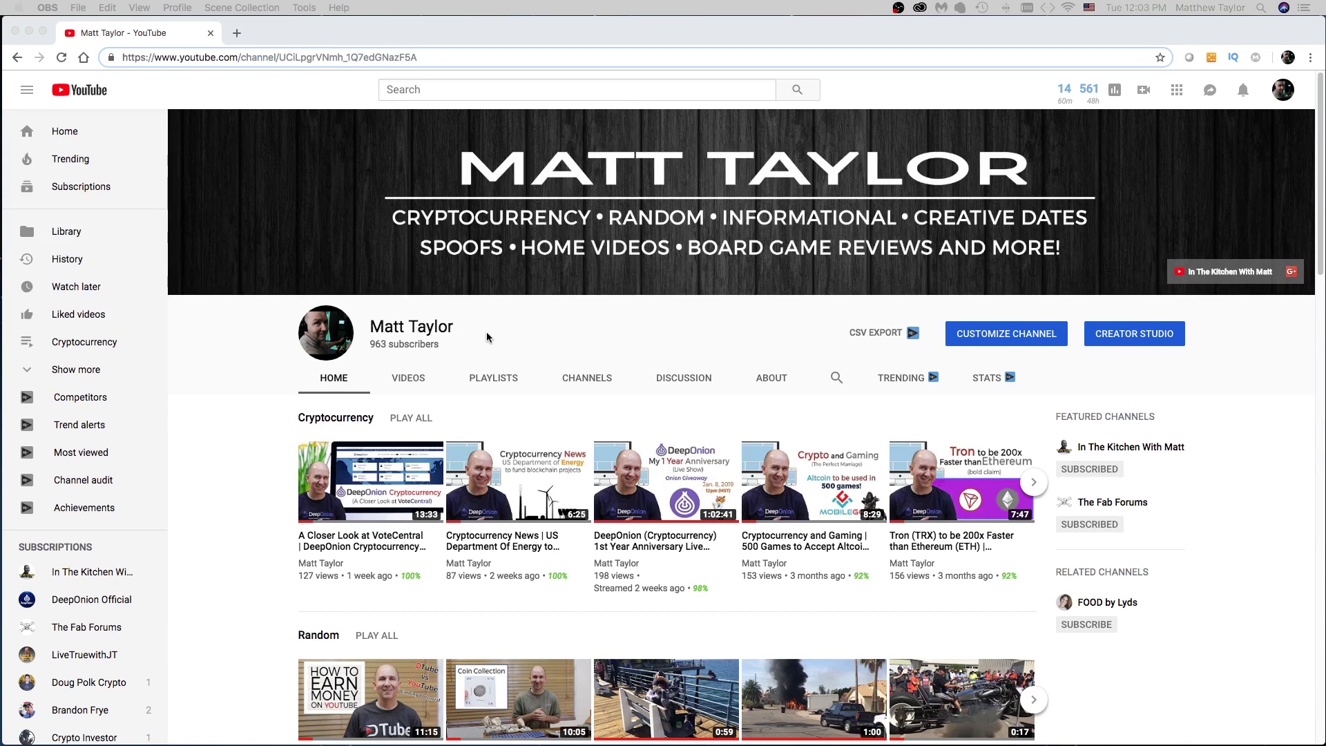
# Replace the channel-ID part of the address with 'user' and open the channel's legacy user URL
pyautogui.click(254, 58)
pyautogui.click(241, 58)
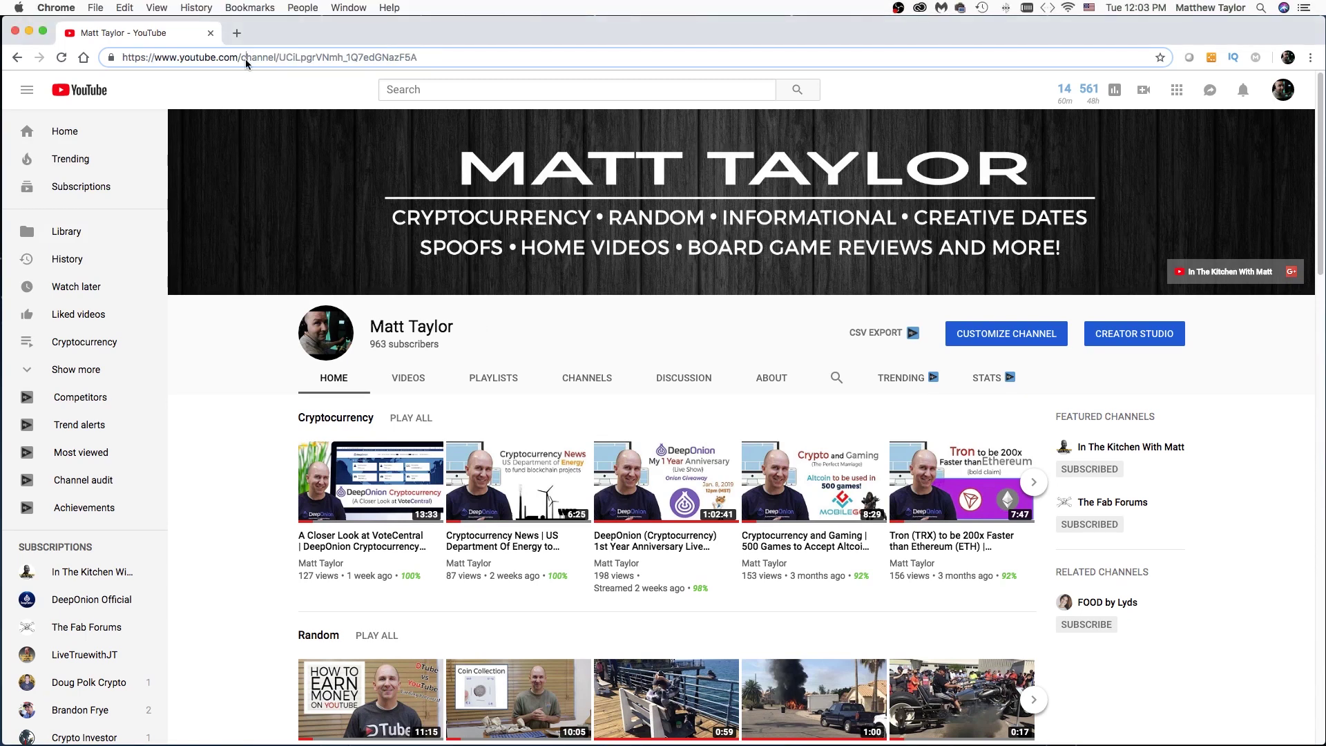
pyautogui.moveTo(240, 58); pyautogui.dragTo(377, 43)
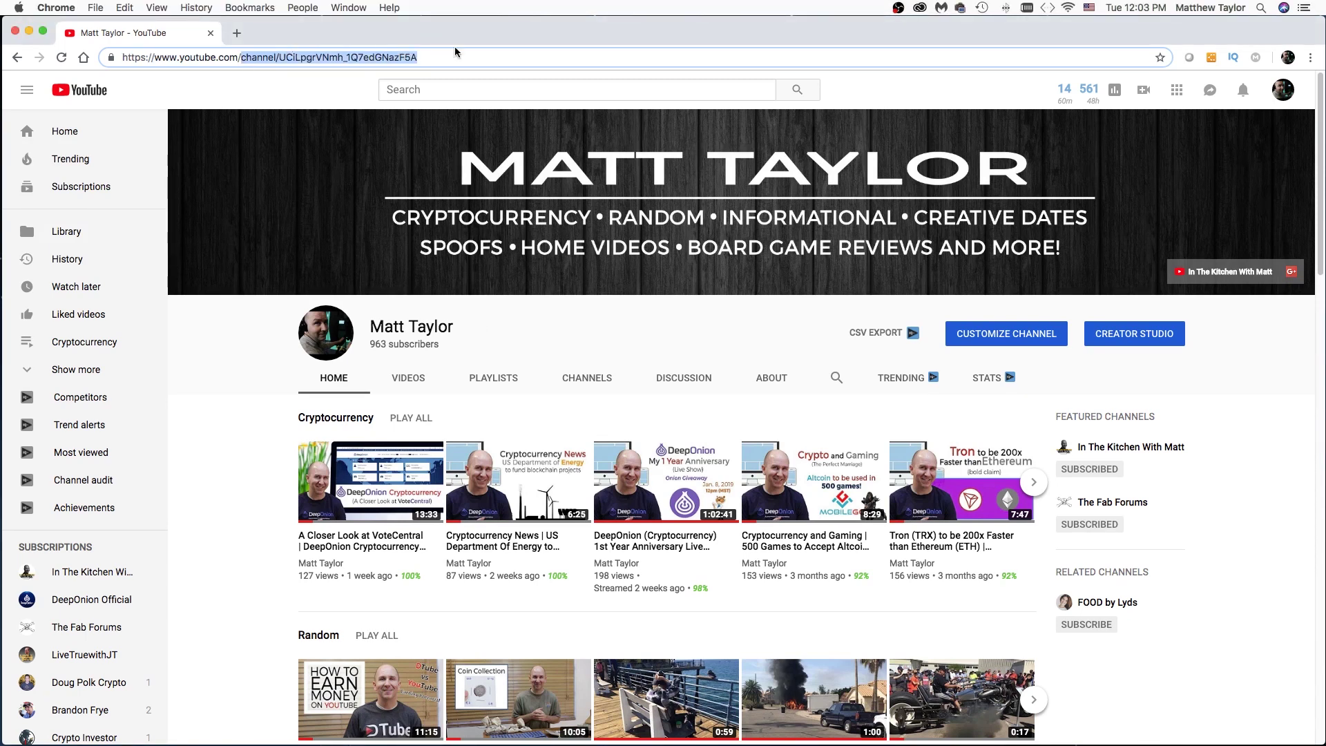
pyautogui.write('user/inthekitchenwithmatt')
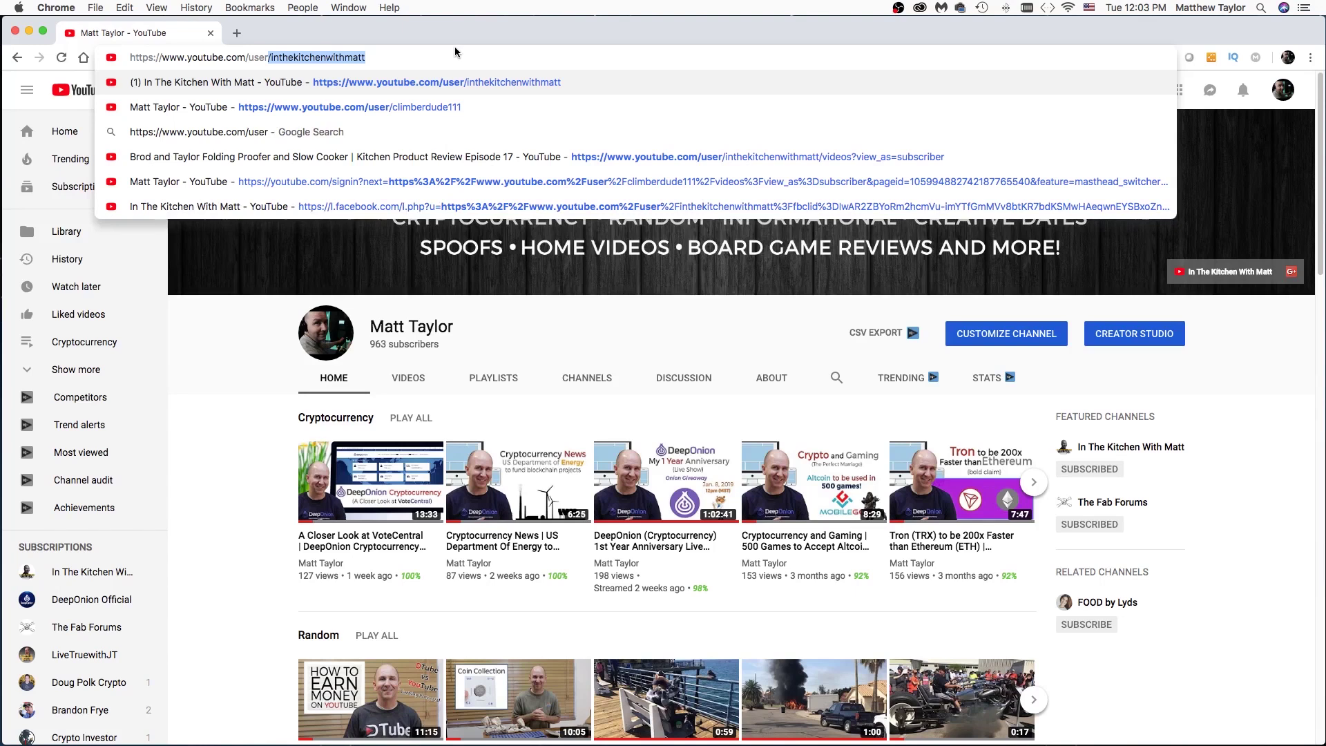
pyautogui.click(462, 111)
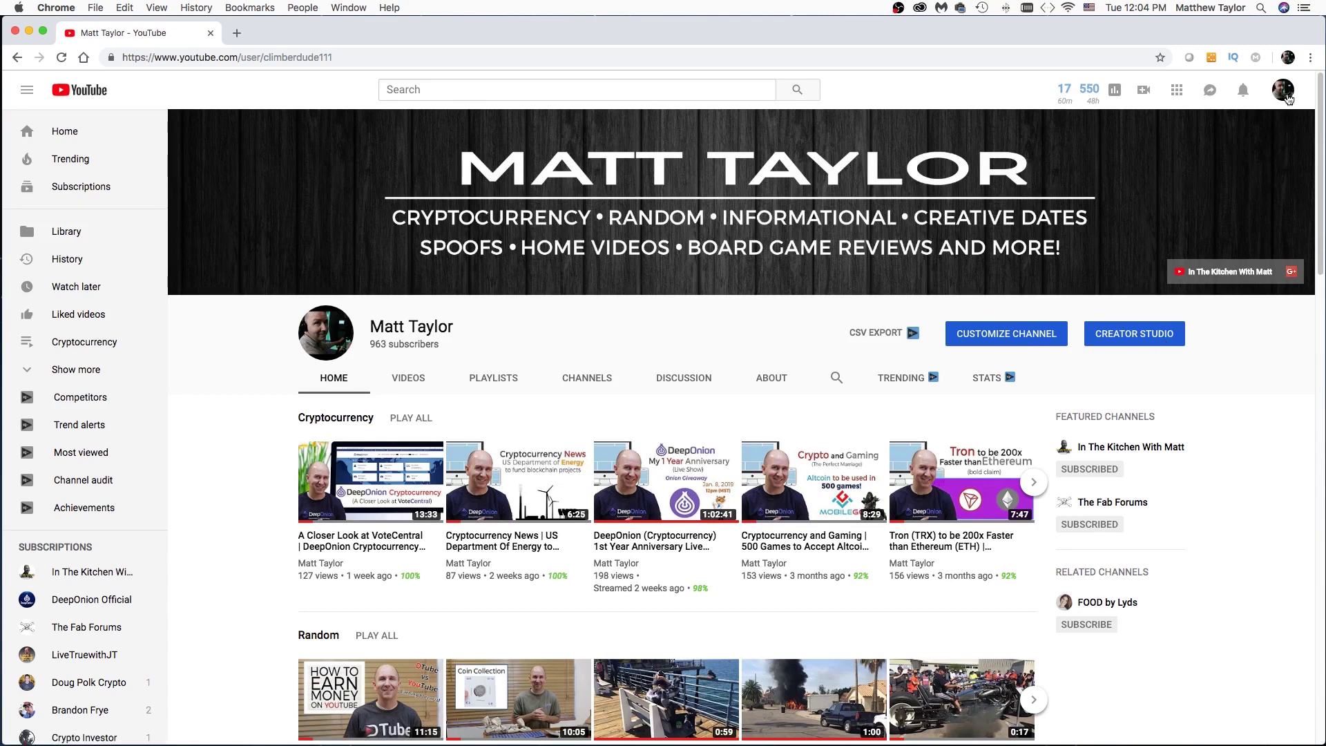
# Open Creator Studio from the account menu and go to the channel's Status and features page
pyautogui.click(1285, 97)
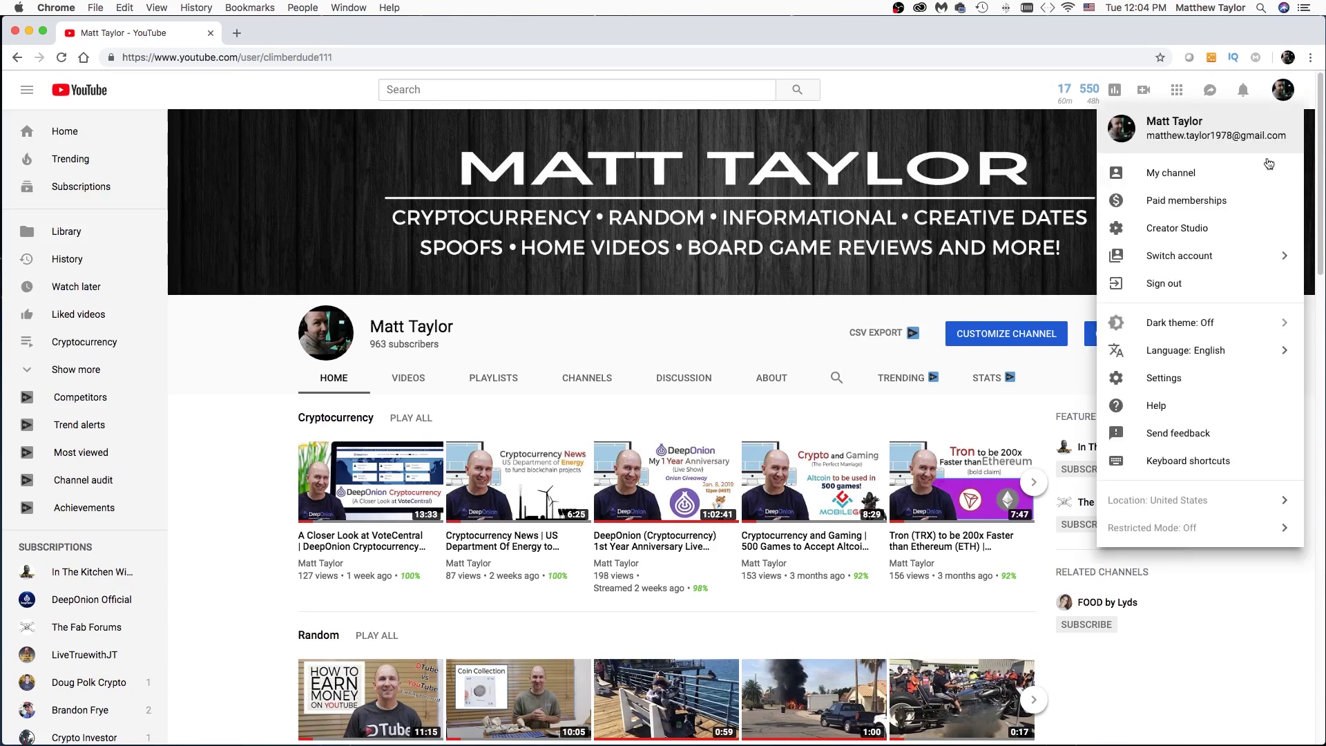
pyautogui.click(1220, 238)
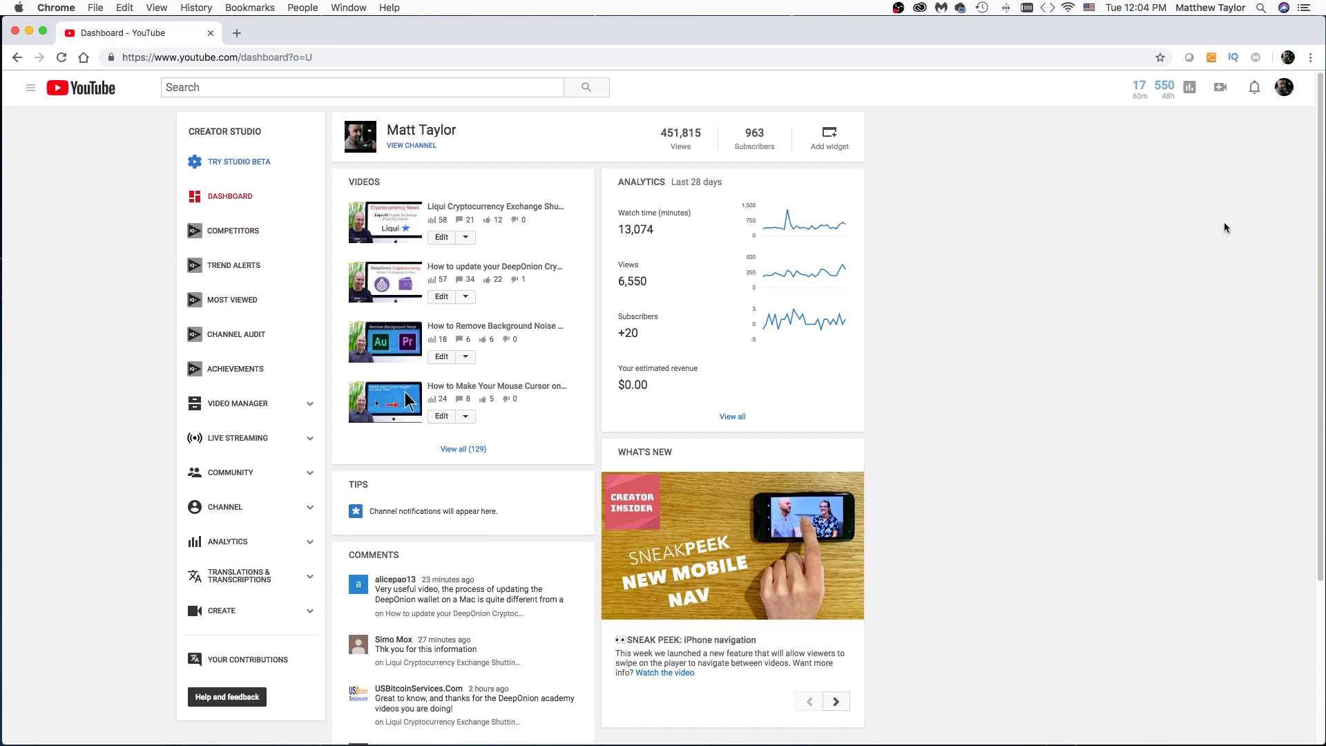
pyautogui.click(261, 518)
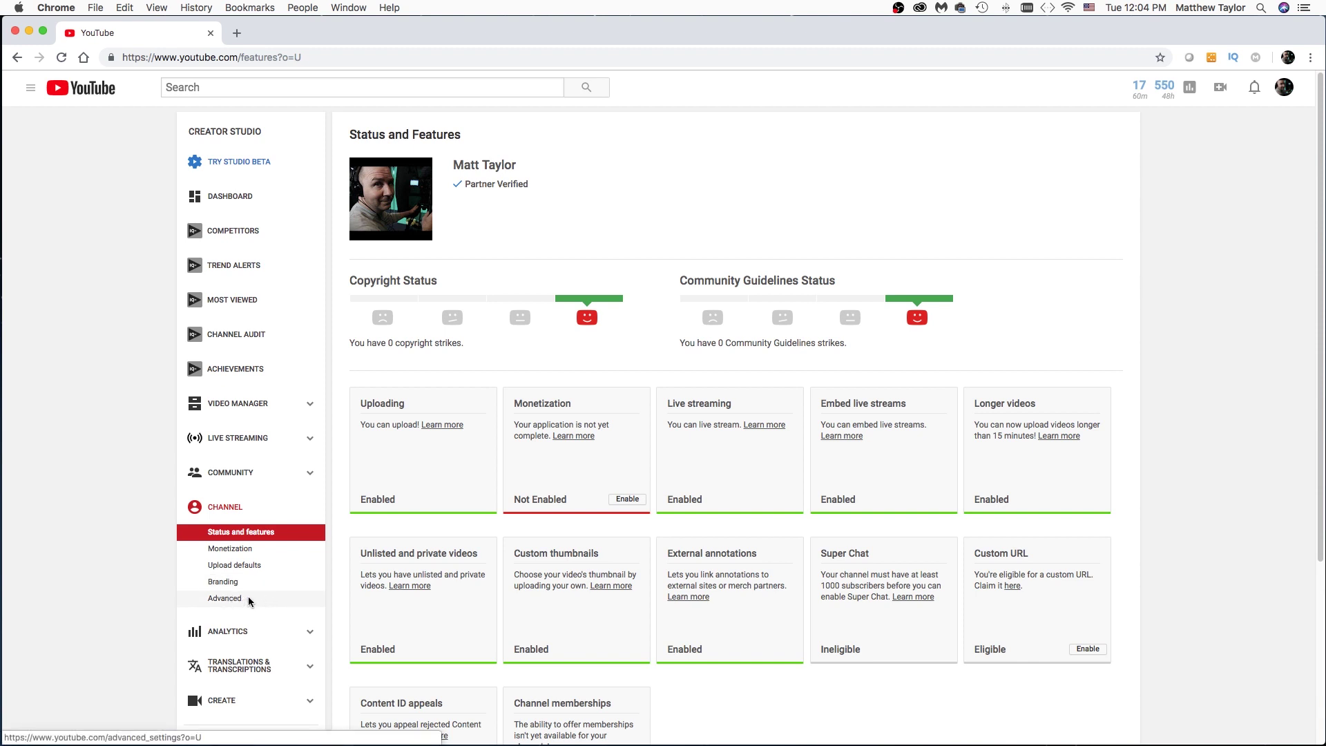
# Open the Advanced channel settings page, showing United States and keywords, then bring up the account menu
pyautogui.click(242, 600)
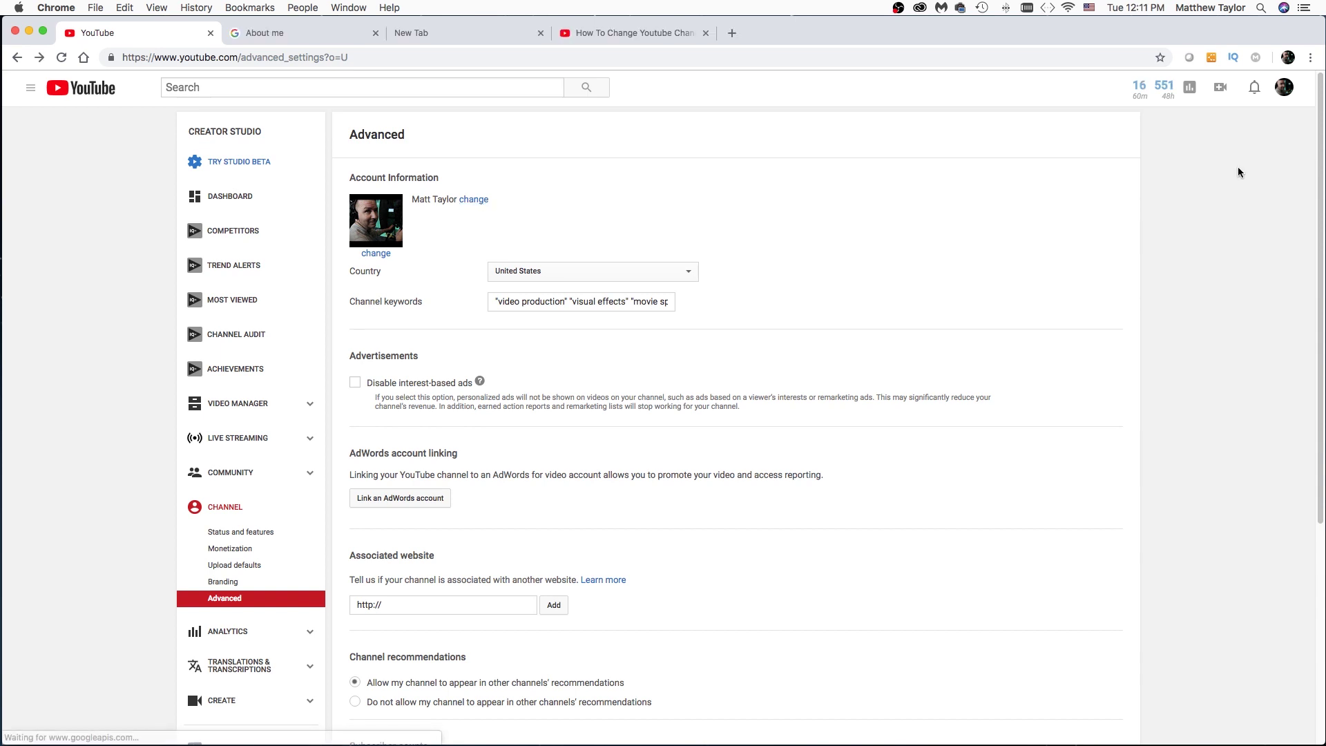
pyautogui.click(1286, 96)
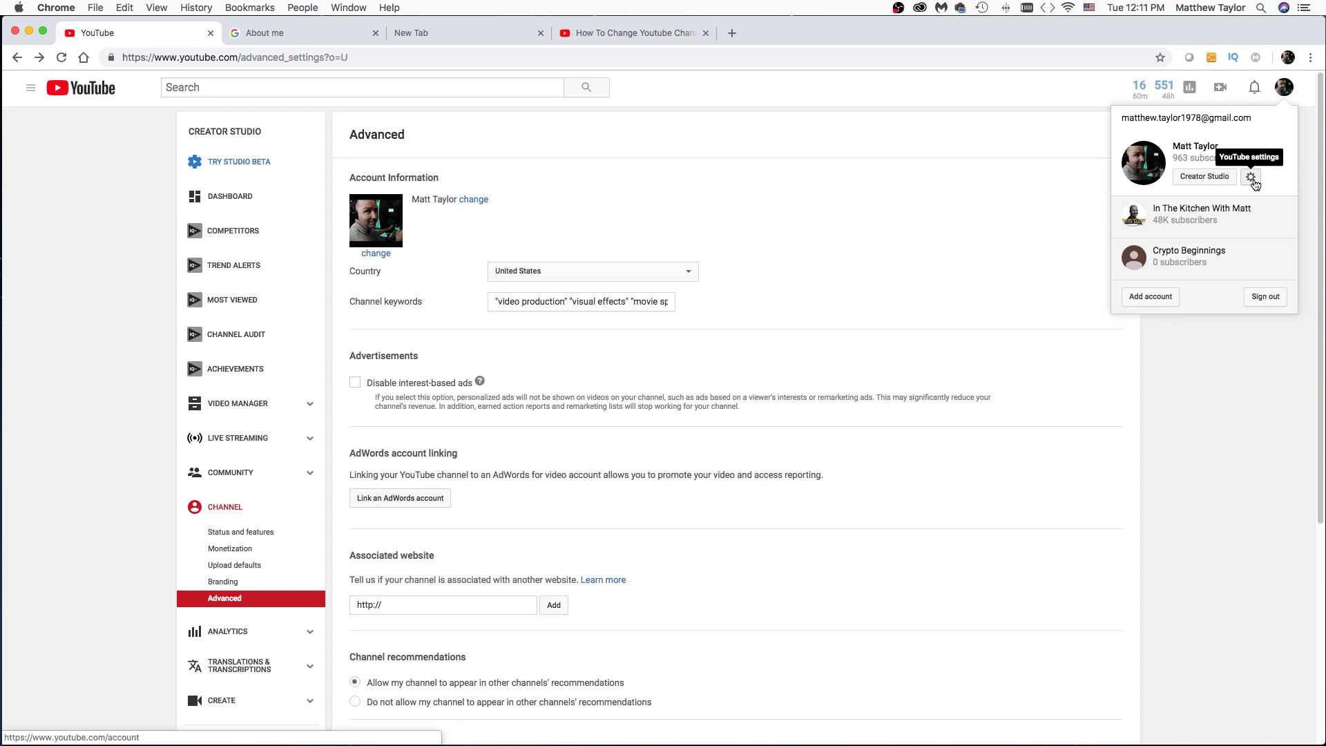
# Go to YouTube's account settings and launch Google's About me editor for the channel name
pyautogui.click(1252, 178)
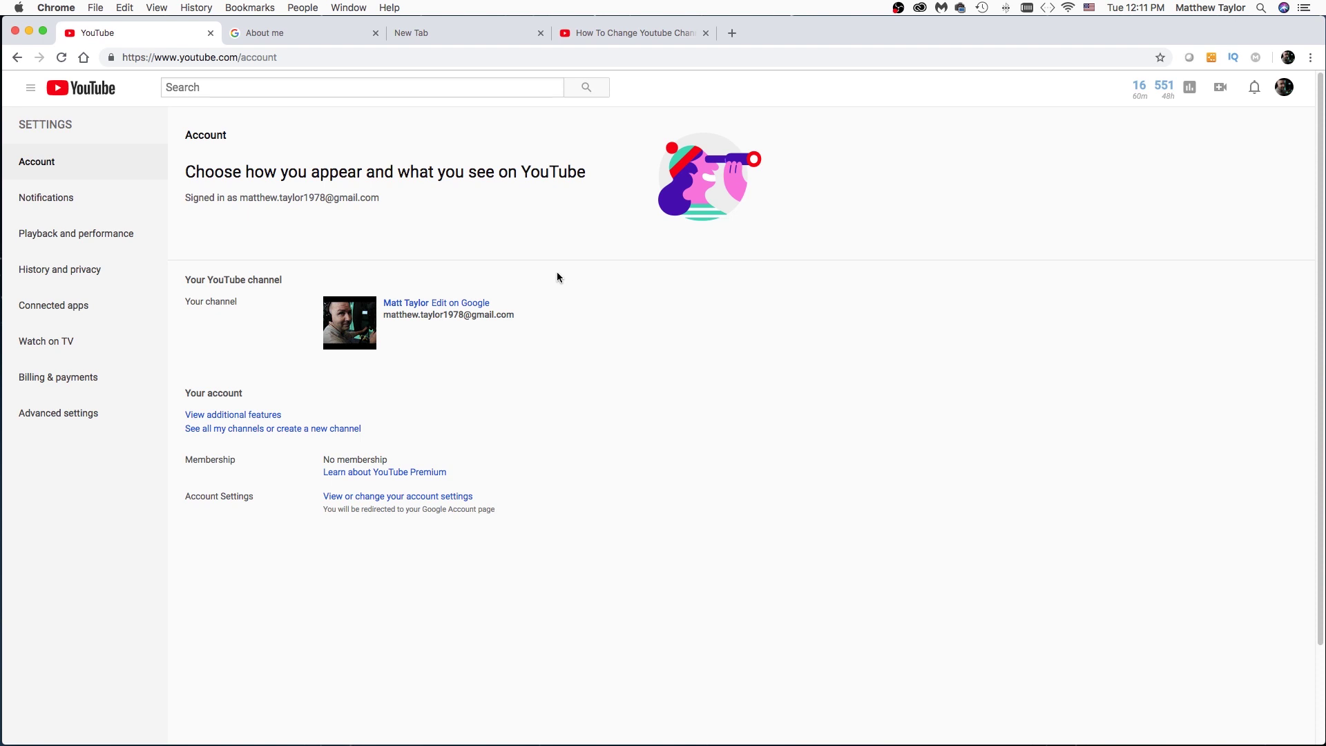
pyautogui.click(482, 306)
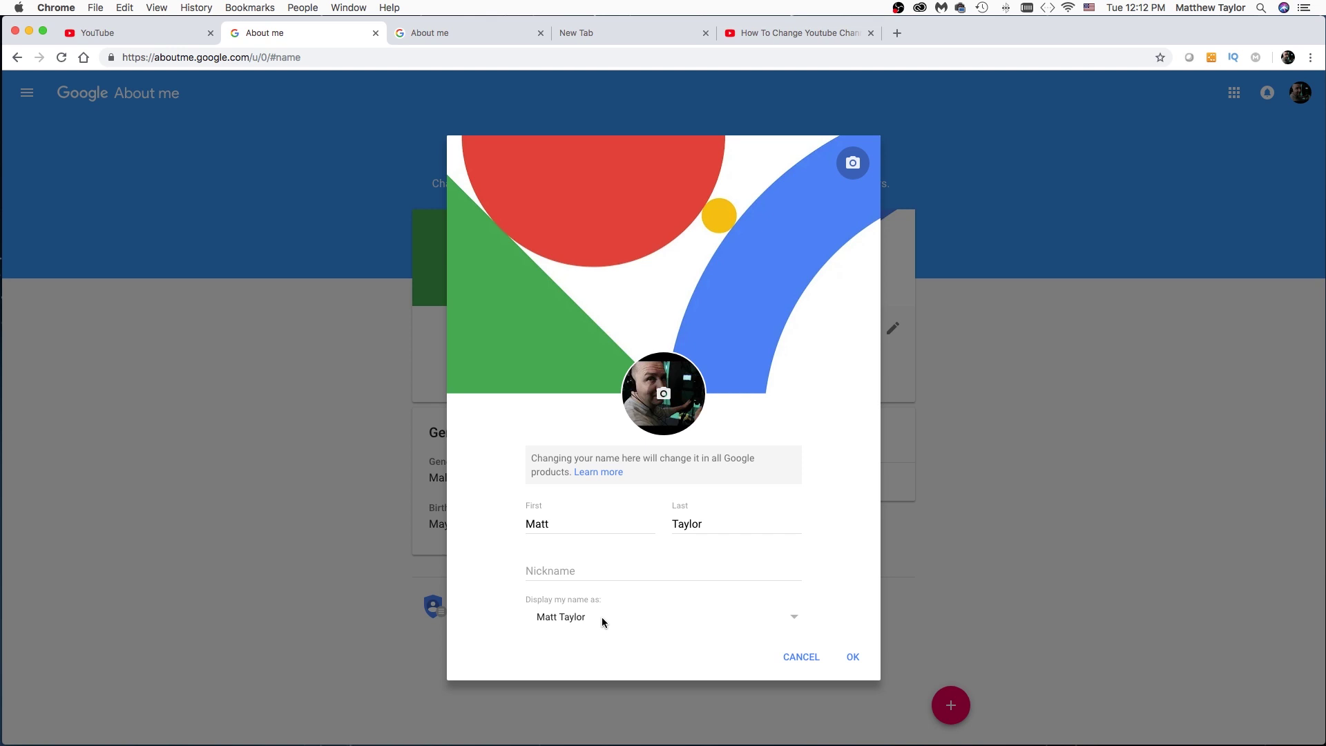
# Clear the last name, put the full new name ending in 'Variety' in First, and confirm the change
pyautogui.click(740, 521)
pyautogui.write('Variety')
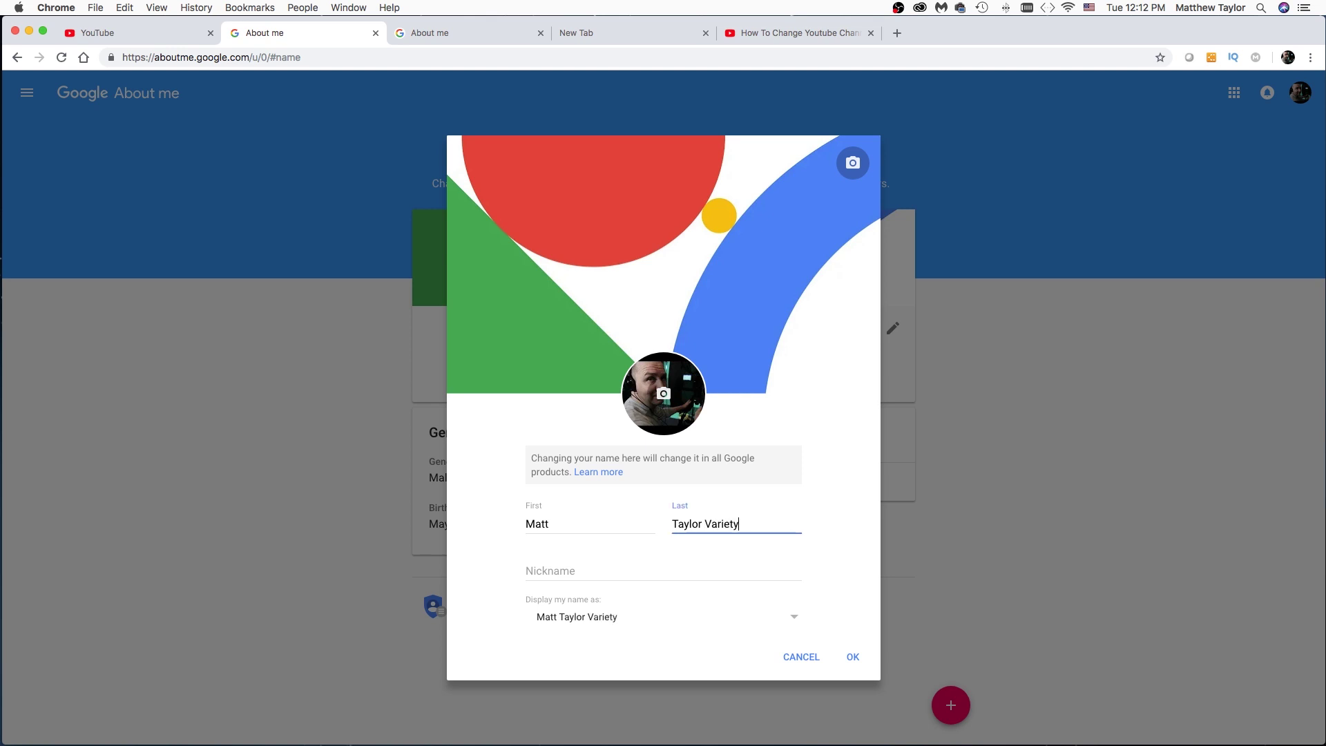
pyautogui.moveTo(740, 524); pyautogui.dragTo(646, 524)
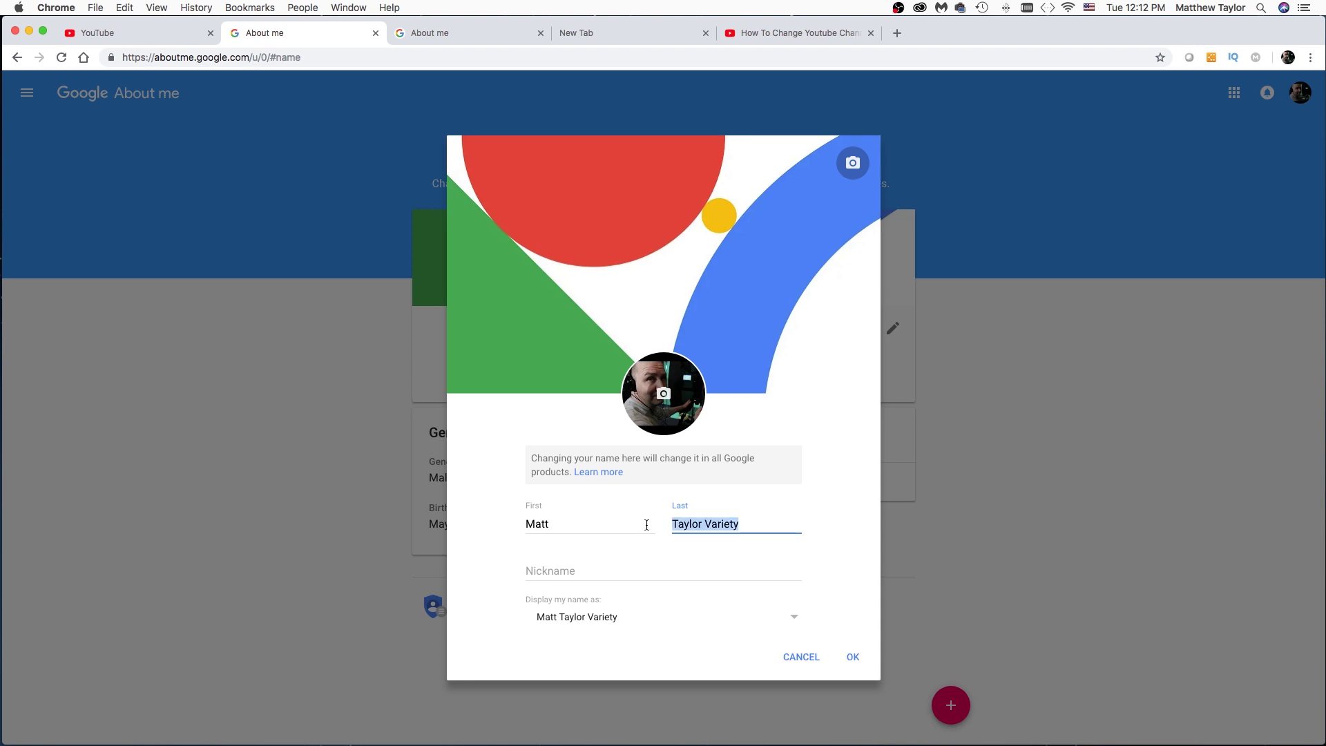
pyautogui.press('BackSpace')
pyautogui.click(584, 525)
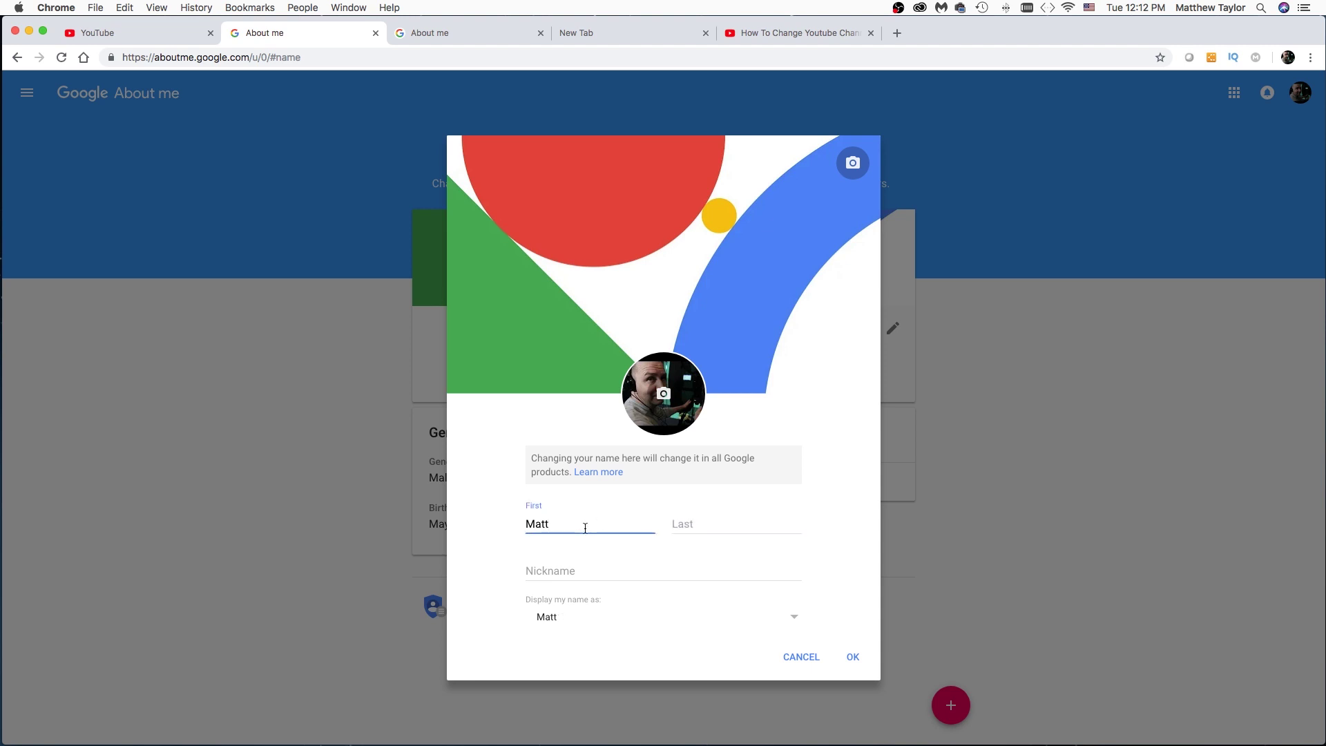
pyautogui.write('Taylor Variety')
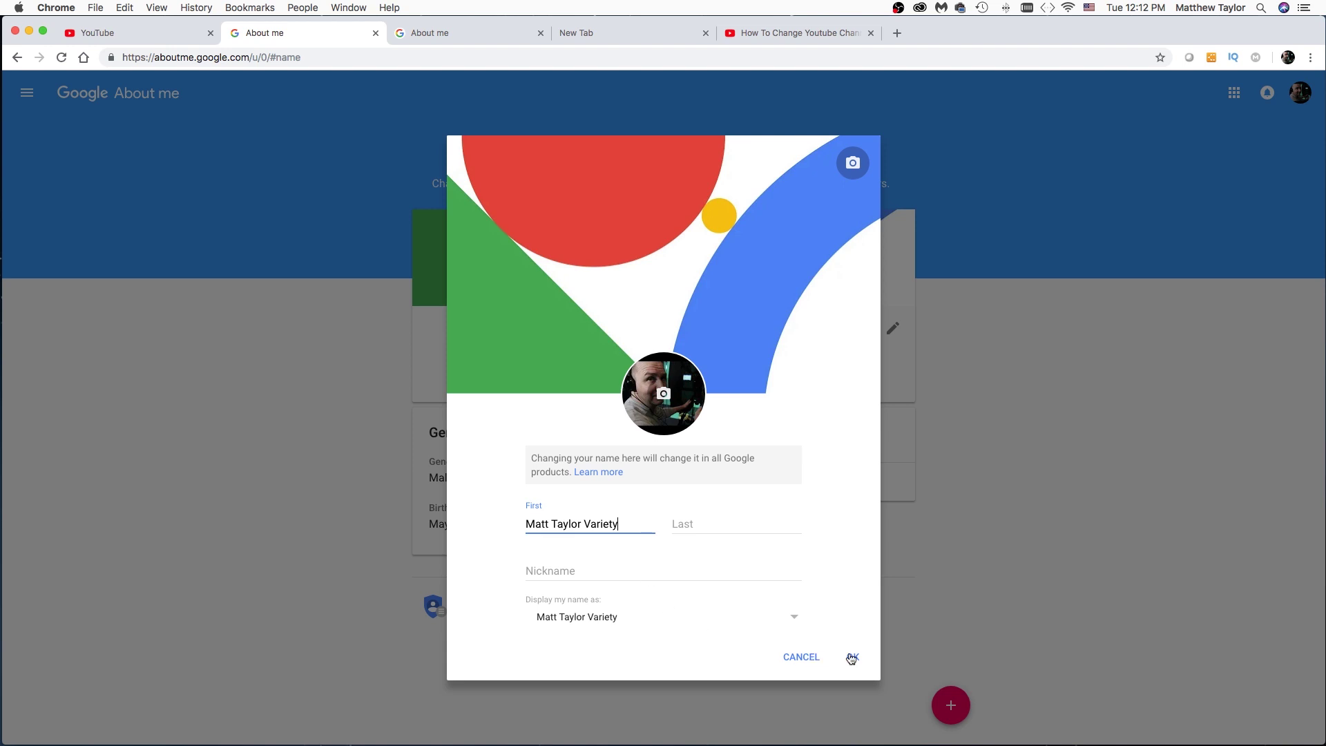
pyautogui.click(852, 657)
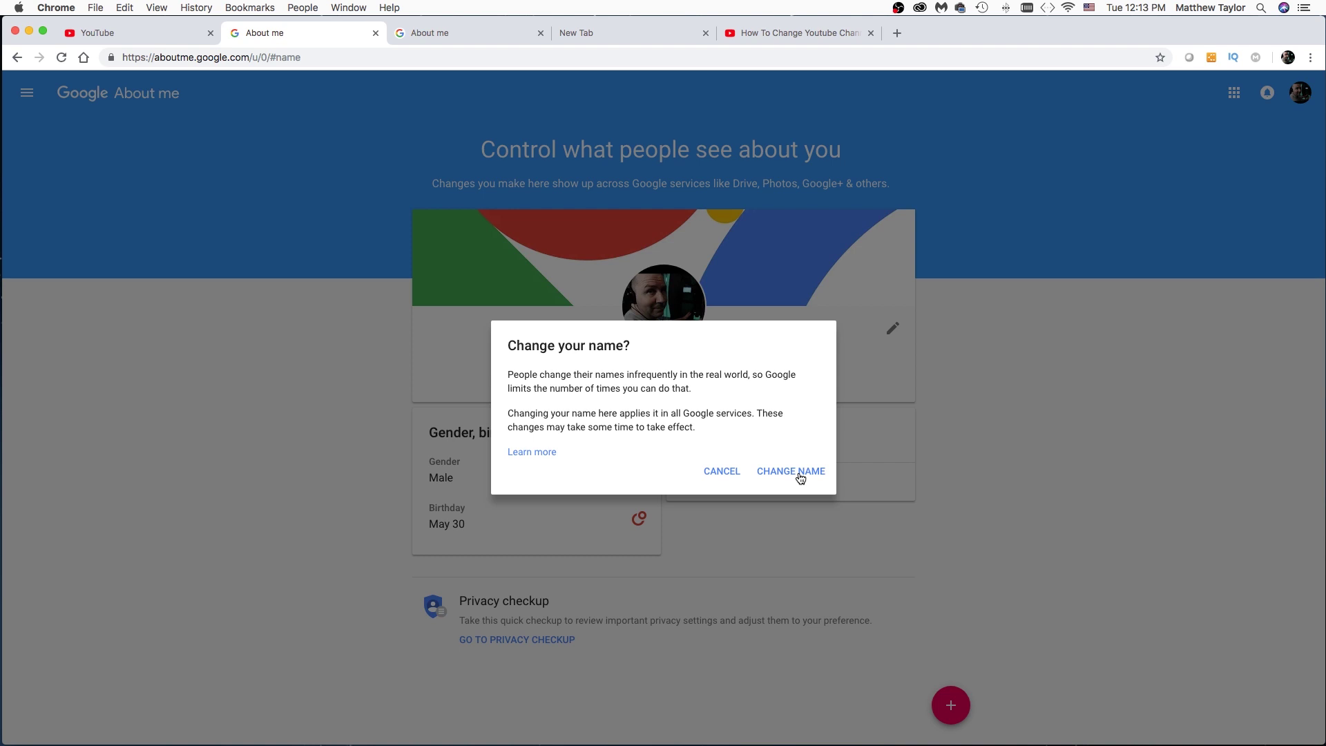
pyautogui.click(798, 475)
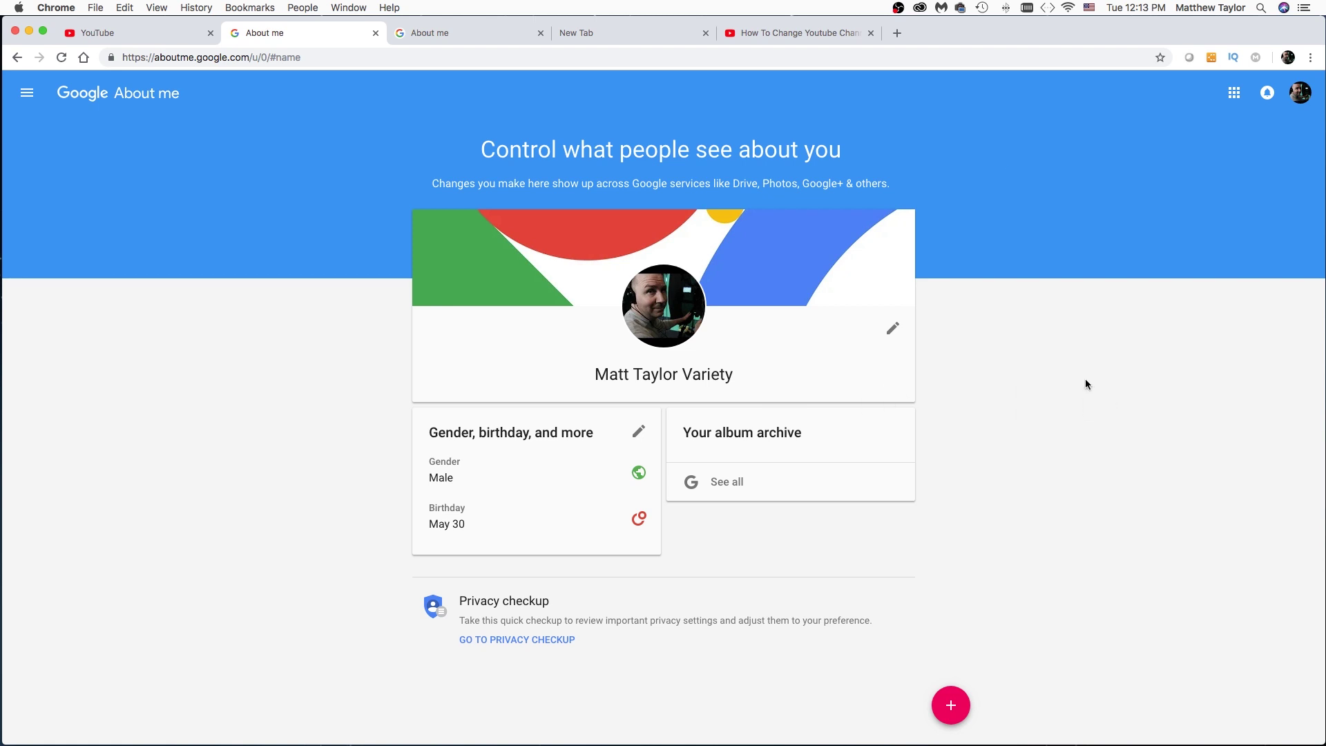
# Return to the YouTube tab and open My channel to see the renamed title above 963 subscribers
pyautogui.click(107, 33)
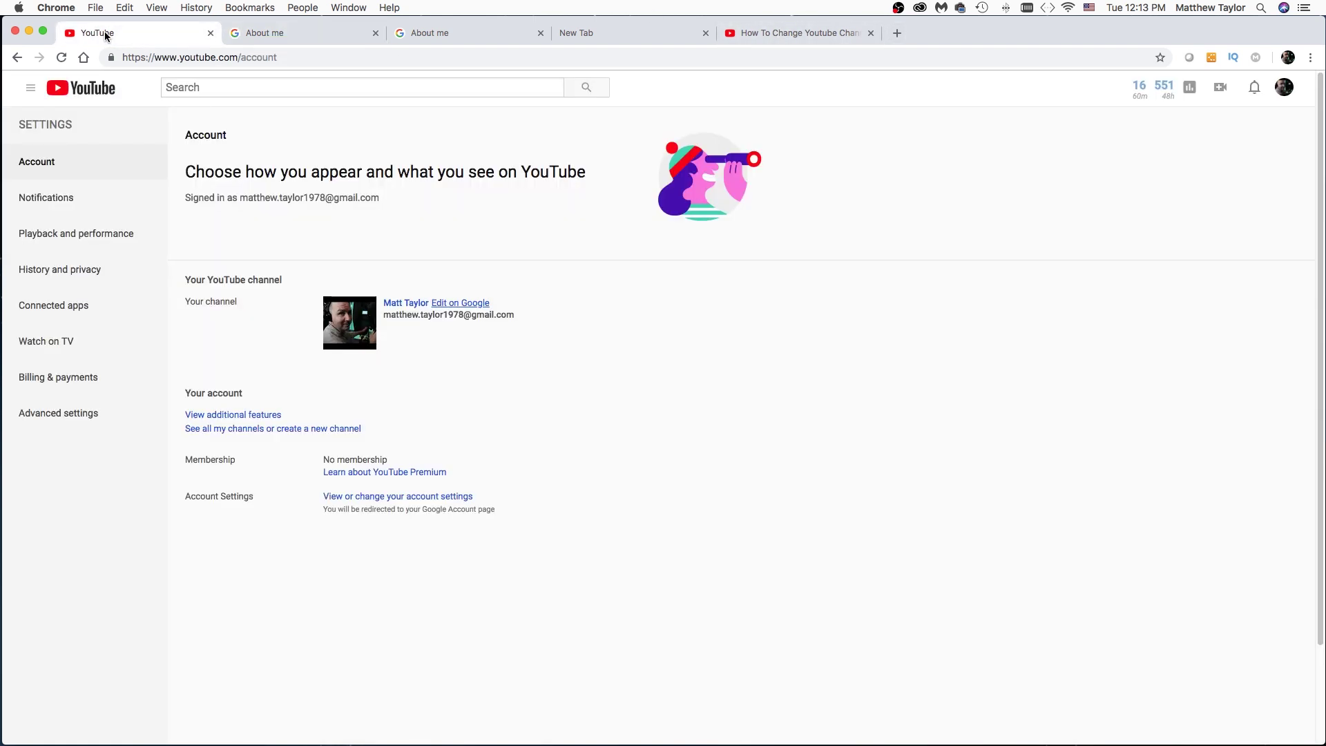
pyautogui.click(32, 92)
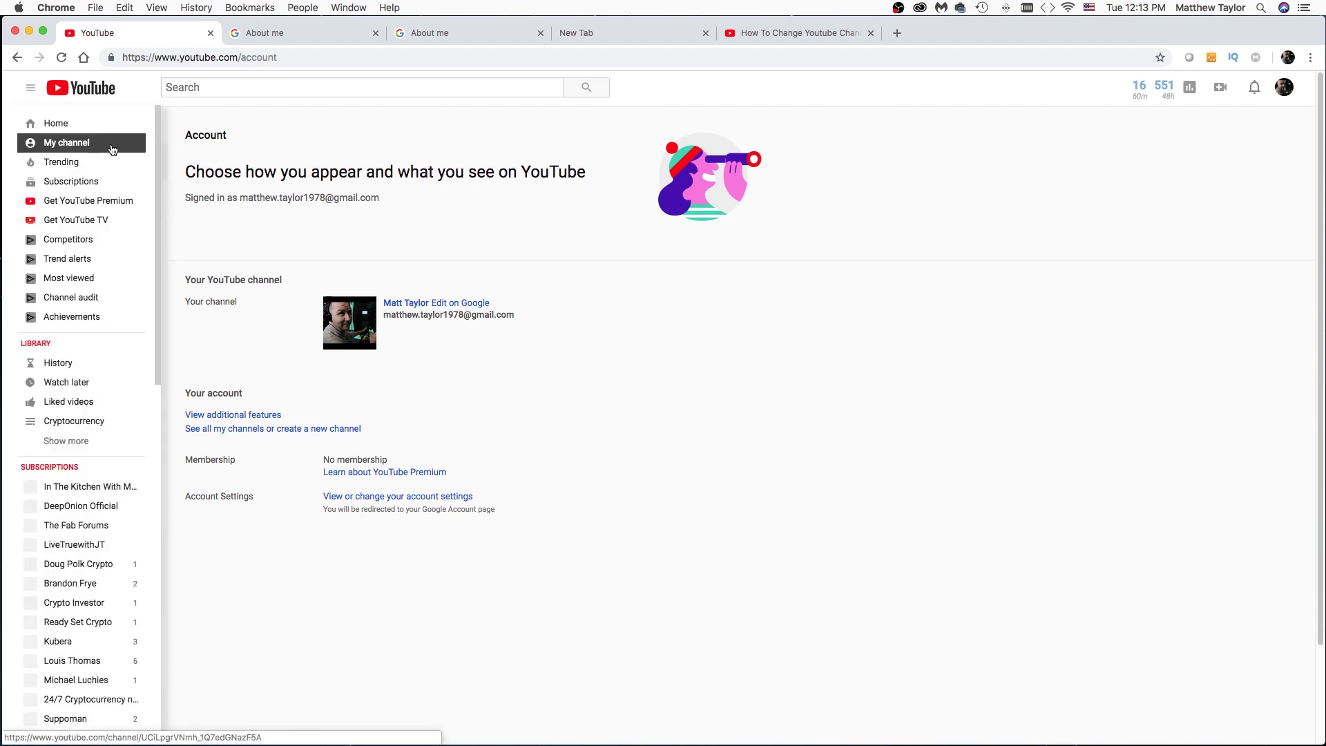
pyautogui.click(112, 150)
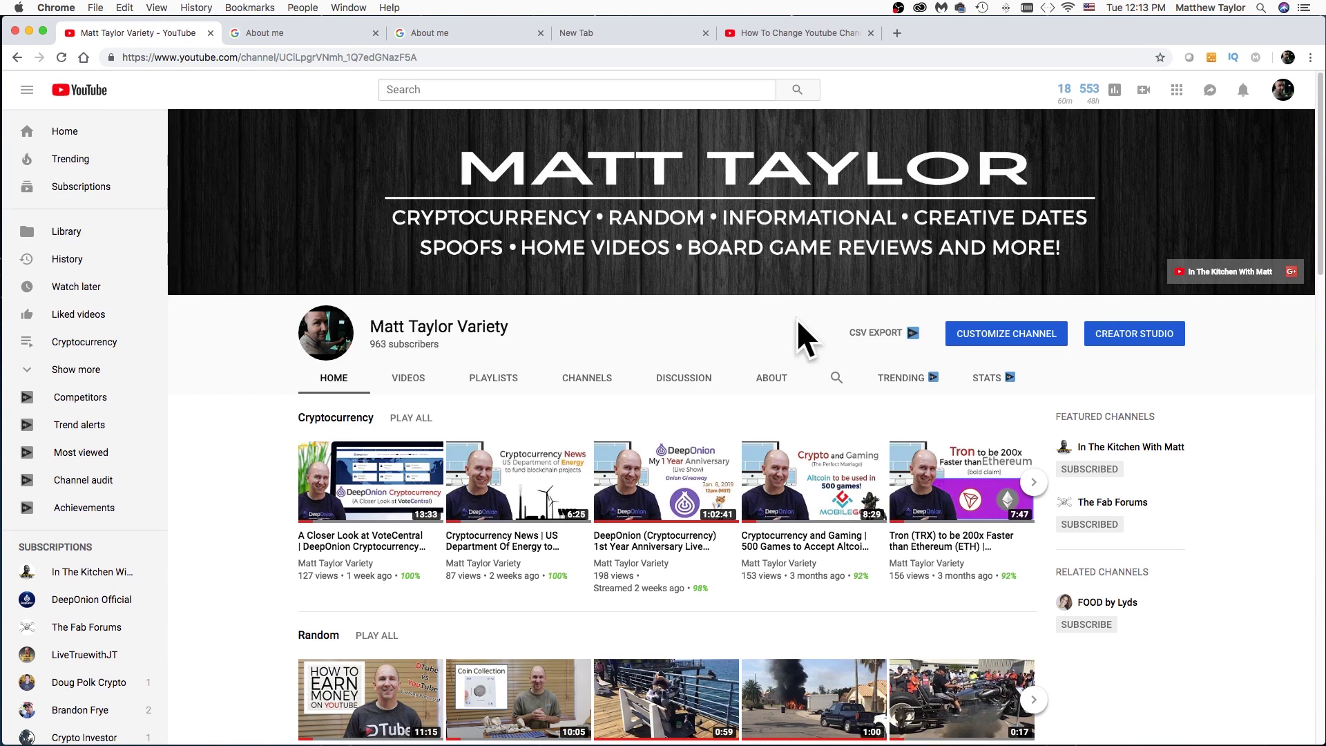
# Open Status and features in Creator Studio and start claiming the eligible Custom URL
pyautogui.click(1161, 344)
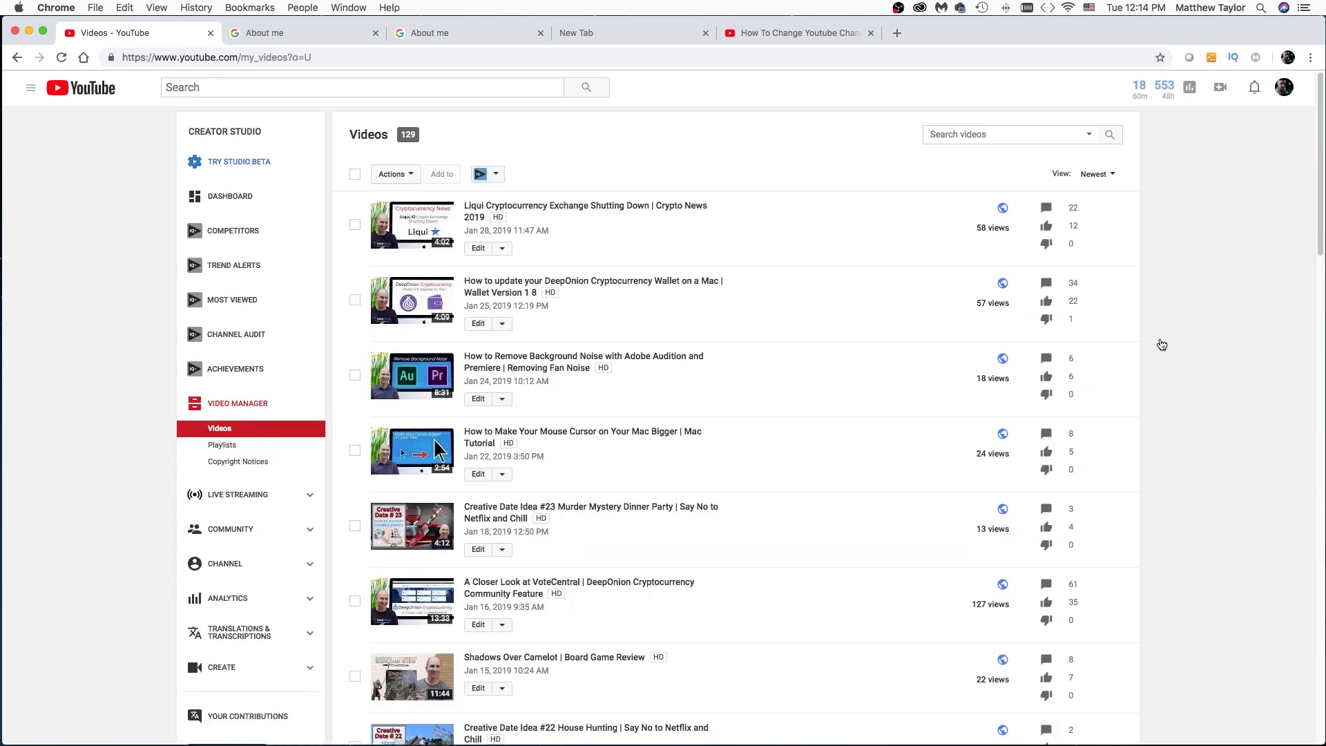
pyautogui.click(260, 568)
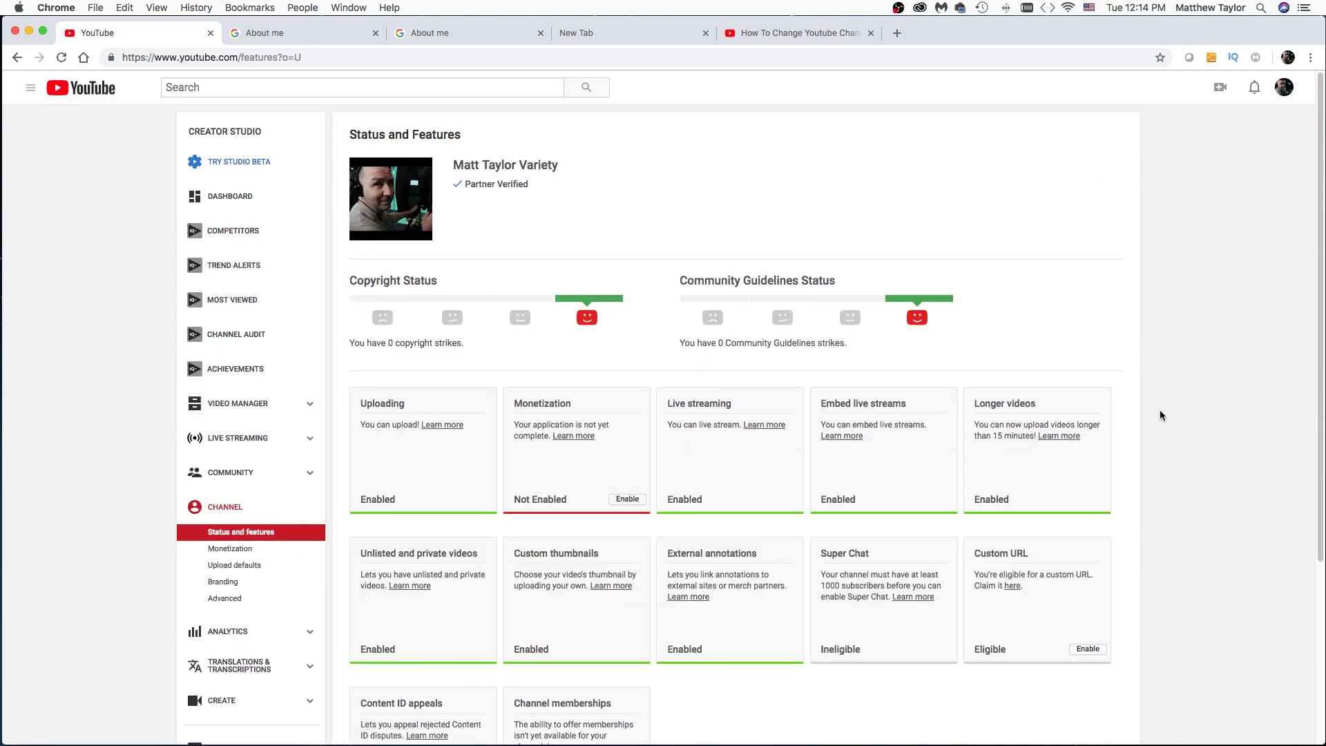
pyautogui.scroll(-3, 1169, 408)
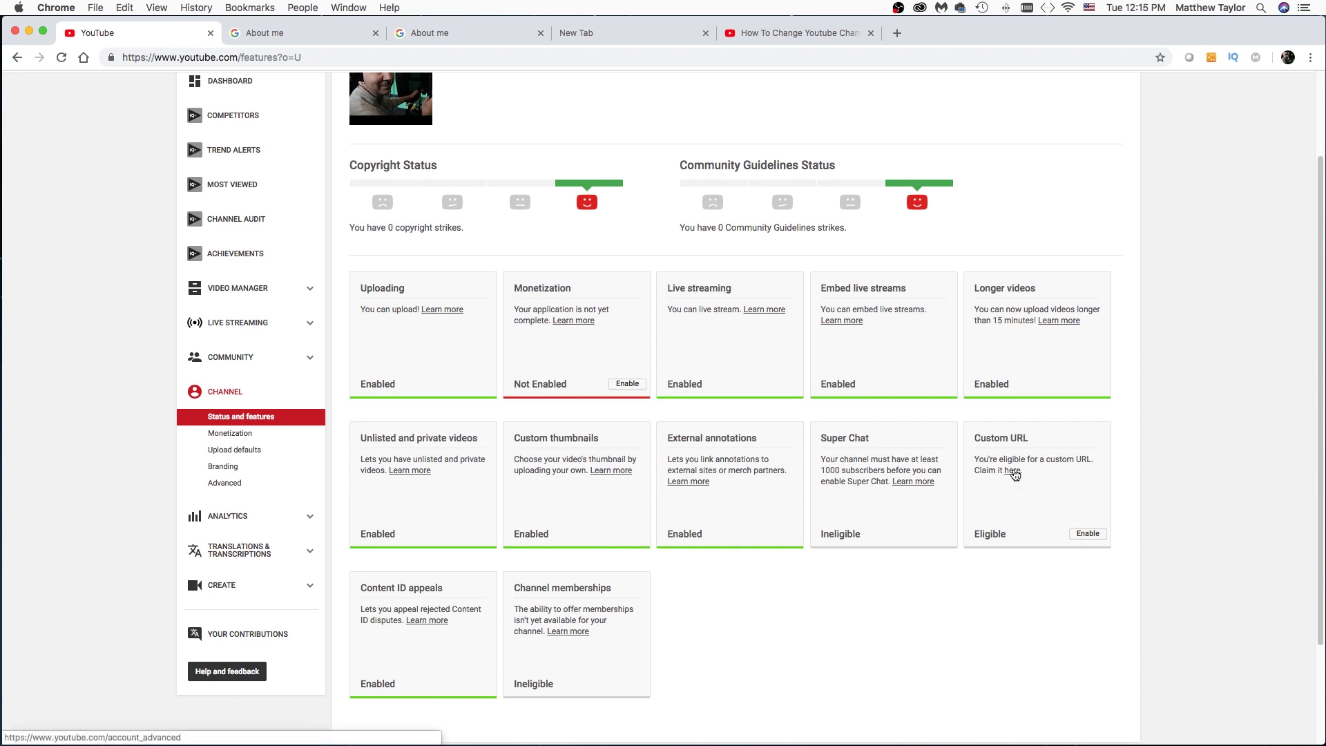
pyautogui.click(1012, 470)
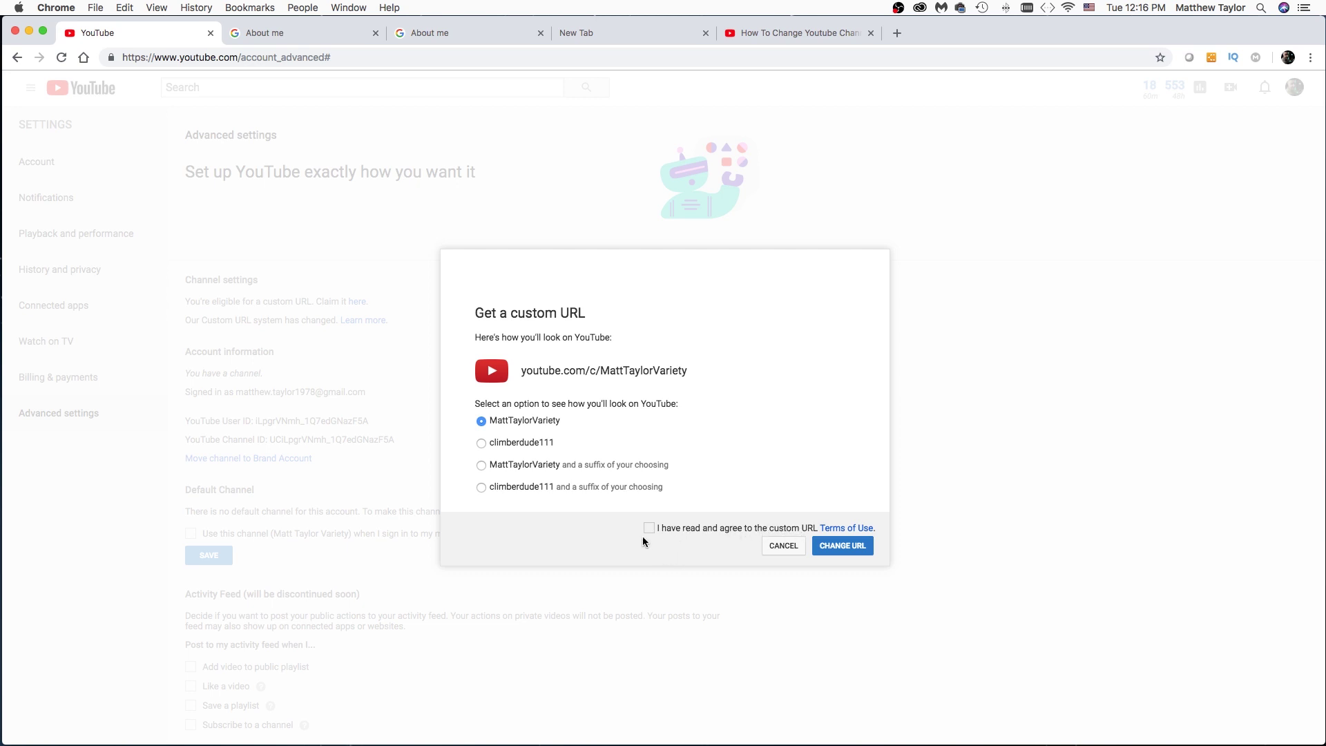
# Request the /c/ custom URL built from the new channel name and confirm the choice permanently
pyautogui.click(843, 546)
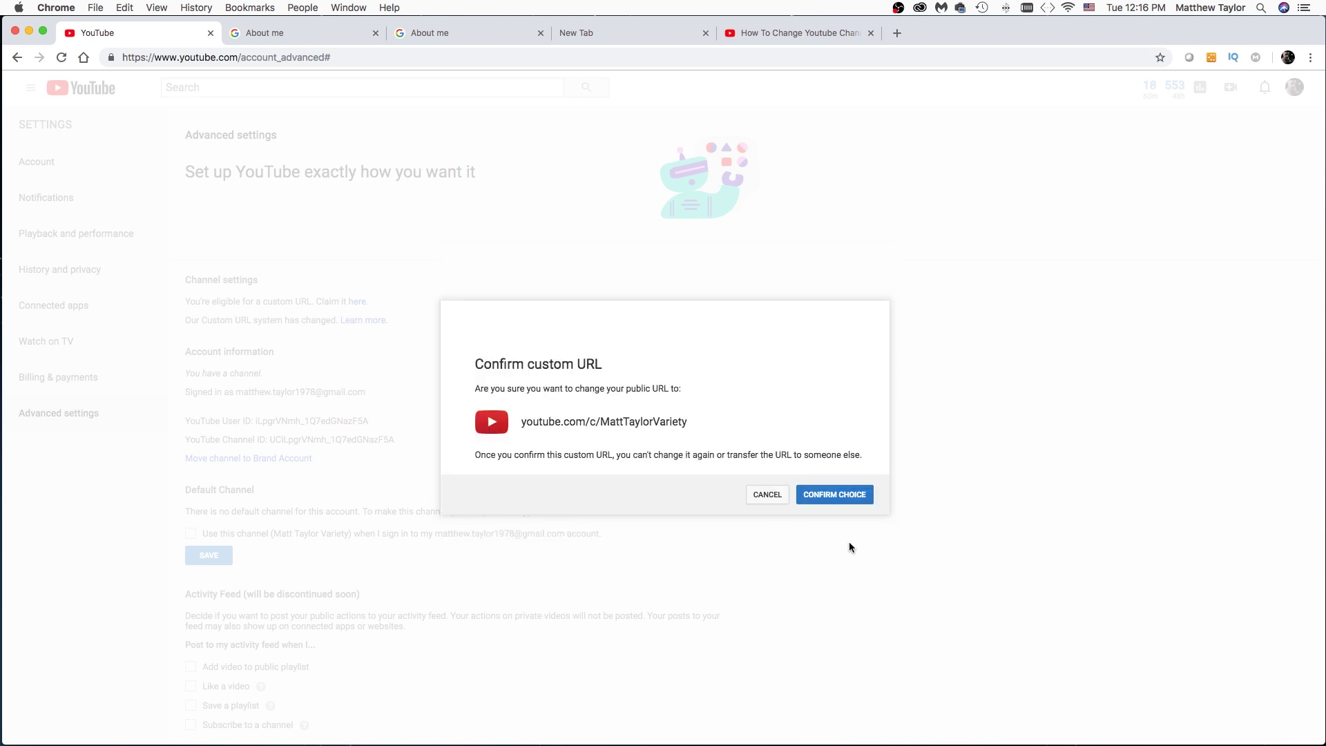
pyautogui.click(860, 499)
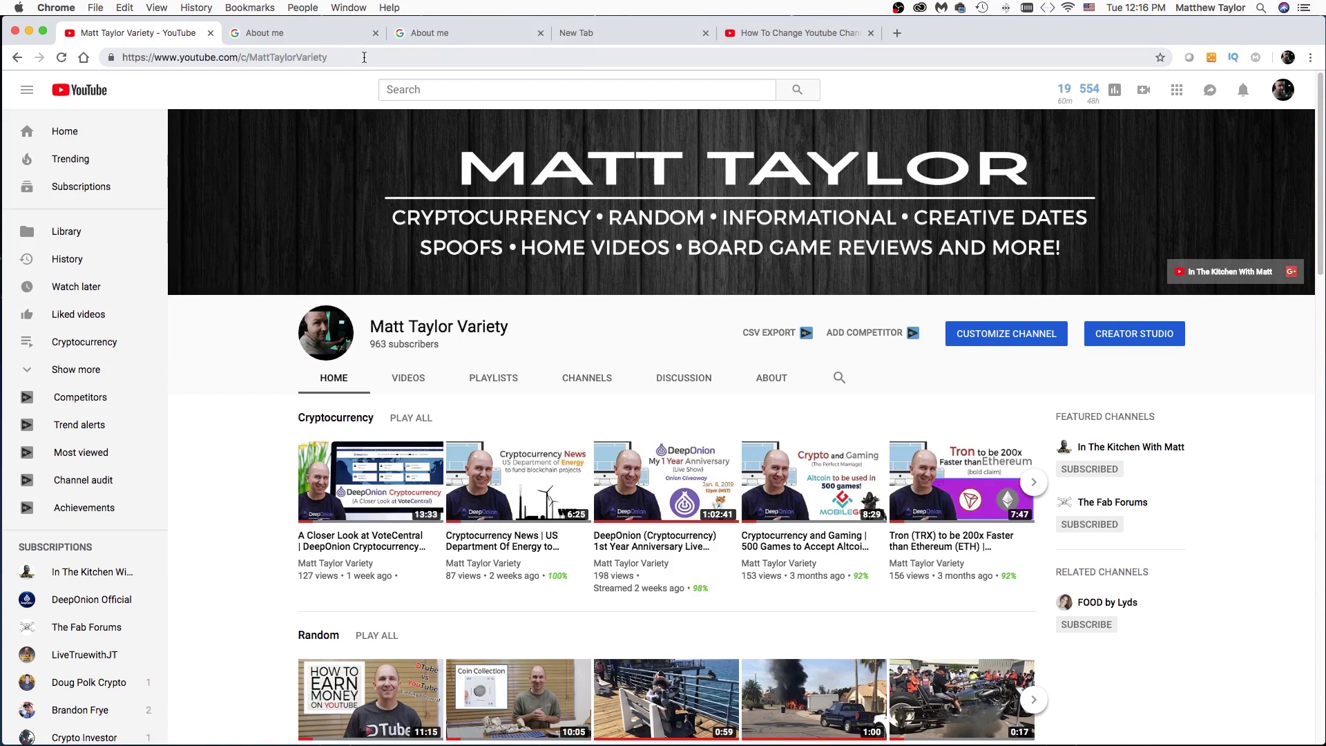
# Remove 'c/' from the channel's custom address and load the shorter URL
pyautogui.click(248, 59)
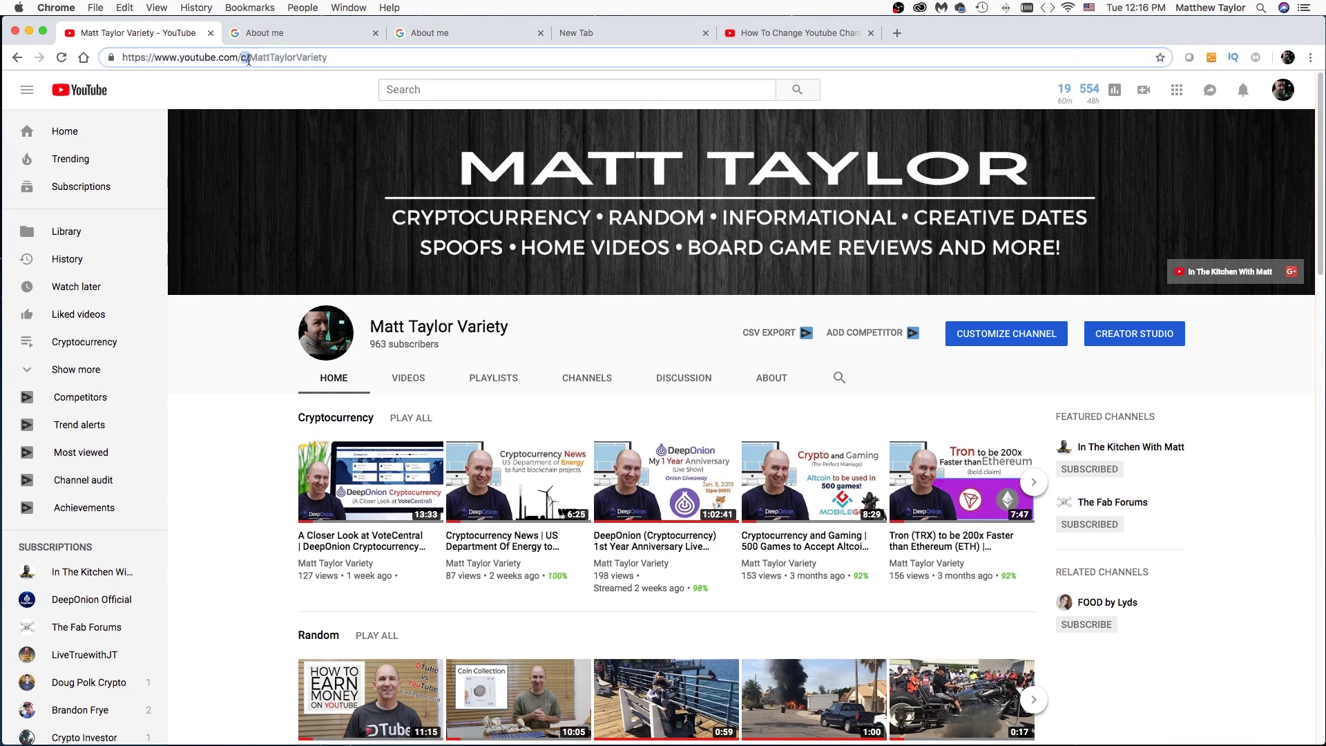
pyautogui.moveTo(248, 59); pyautogui.dragTo(362, 55)
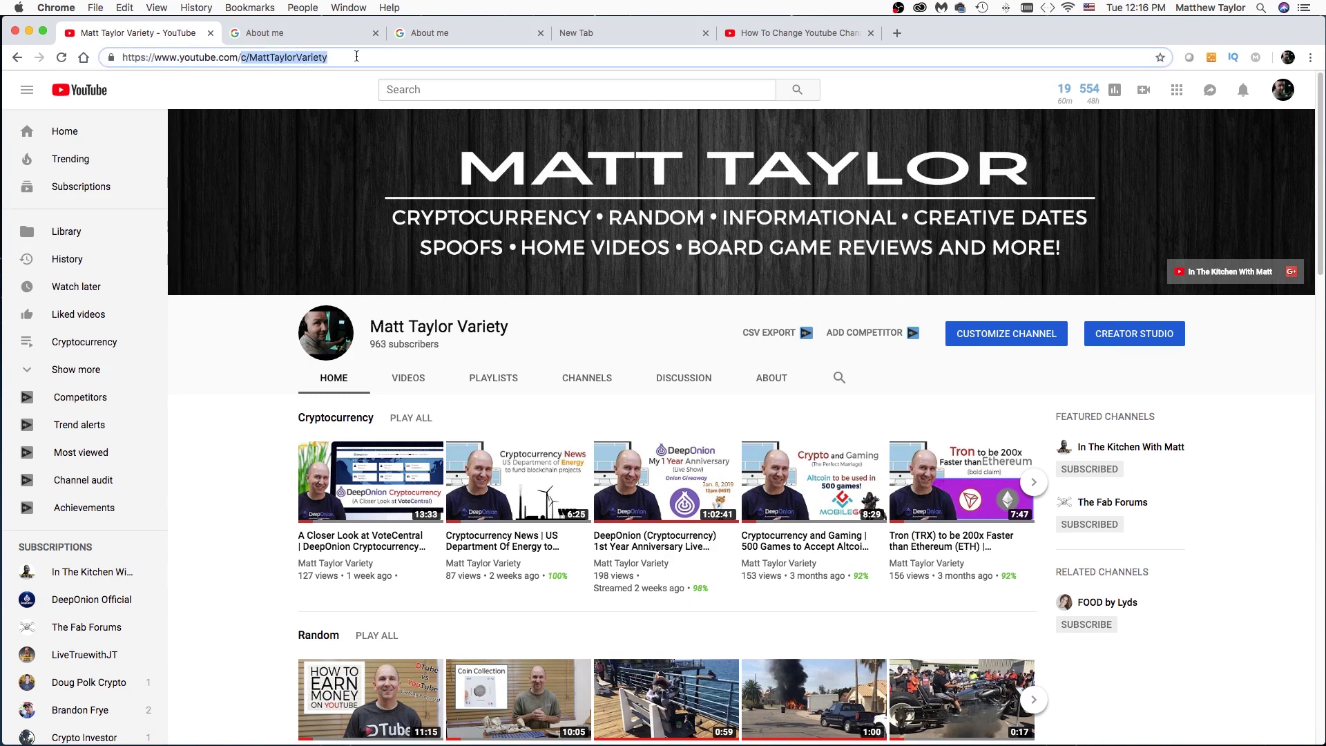
pyautogui.click(252, 58)
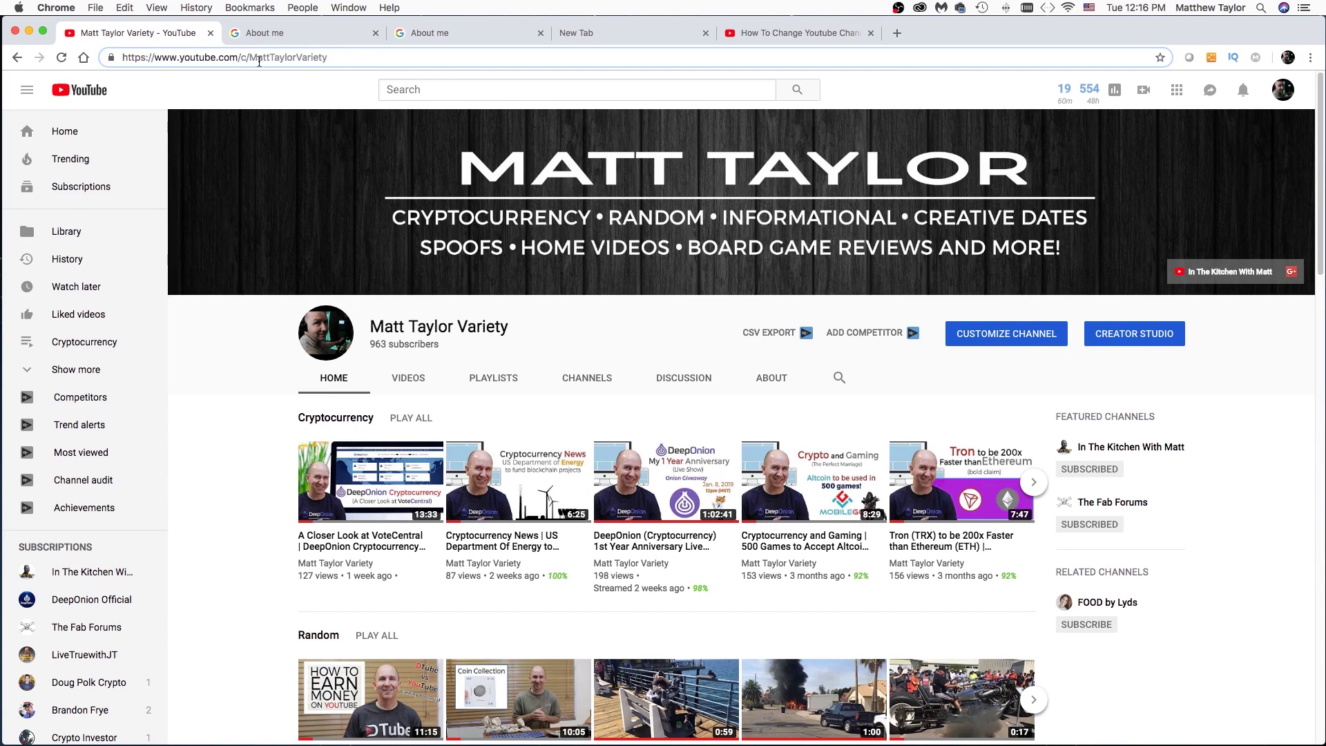
pyautogui.press('BackSpace')
pyautogui.press('BackSpace')
pyautogui.press('Return')
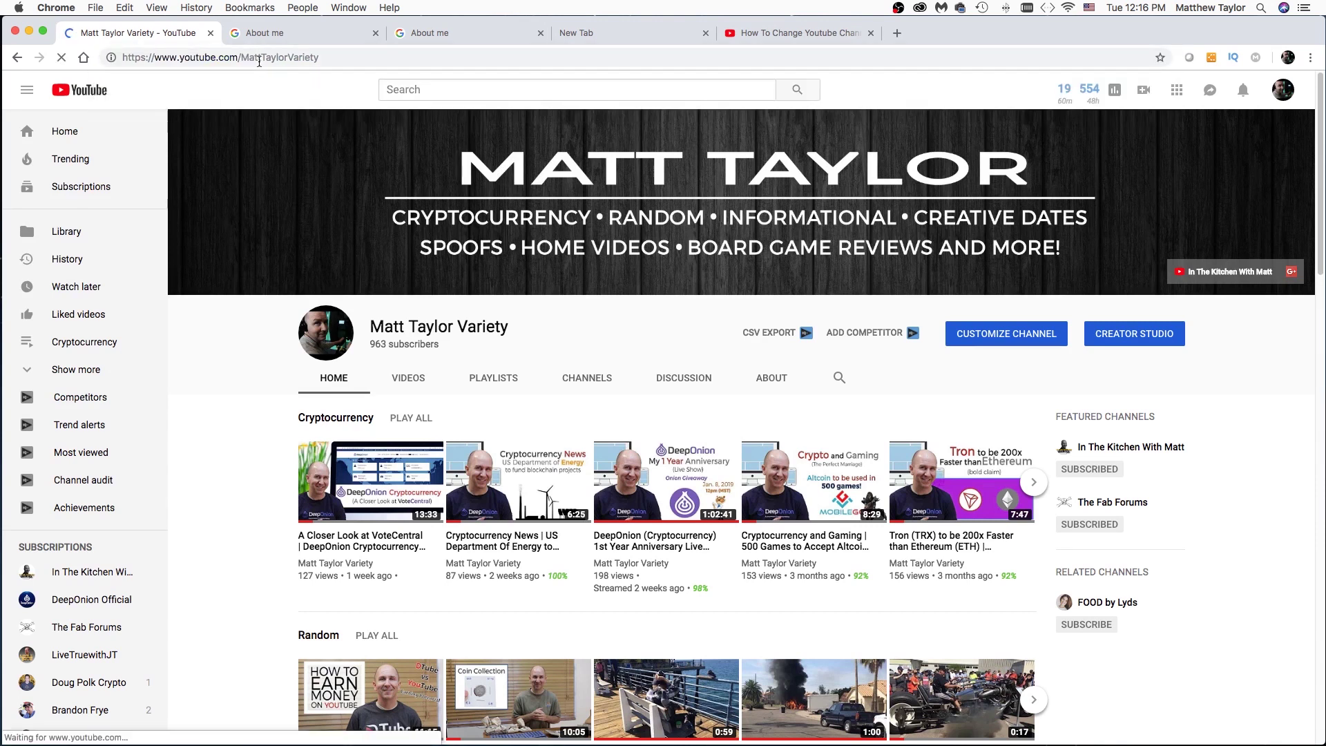